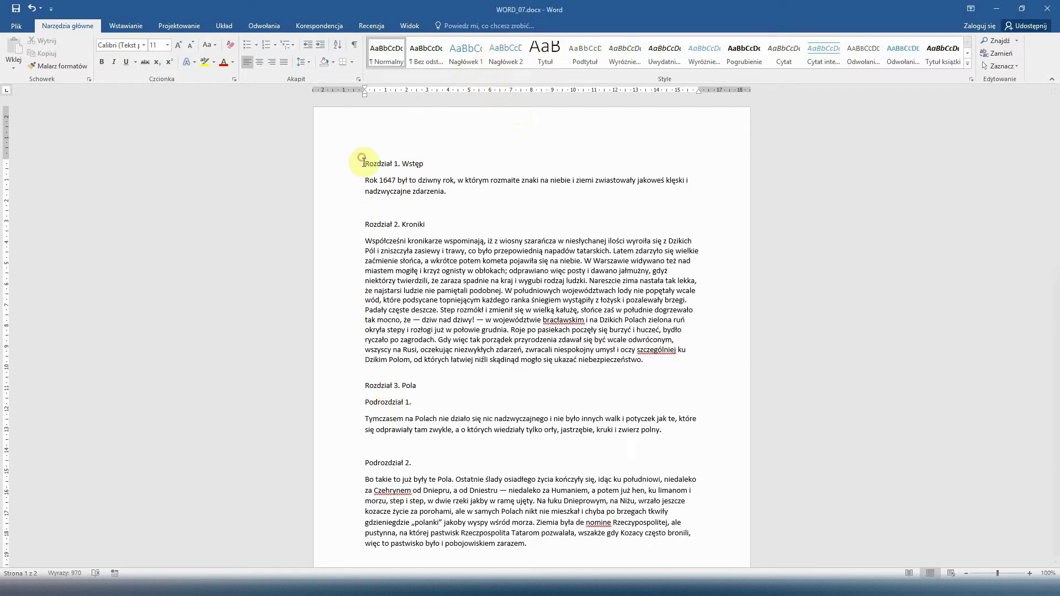
# - Apply Nagłówek 1 to the chapter titles Rozdział 1. Wstęp, Rozdział 2. Kroniki and Rozdział 3. Pola
pyautogui.moveTo(364, 164); pyautogui.dragTo(418, 166)
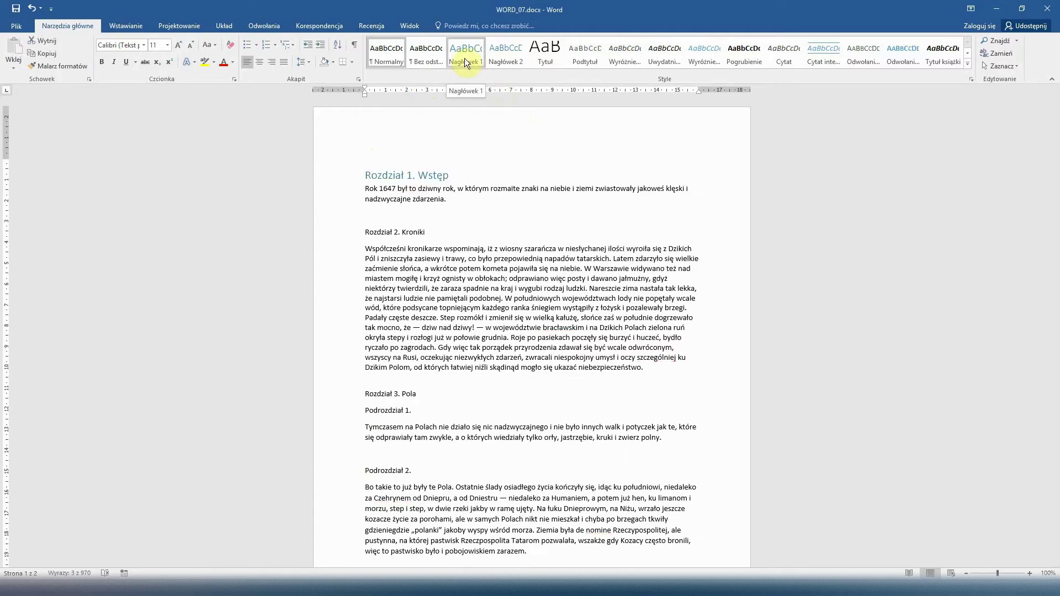
pyautogui.click(465, 58)
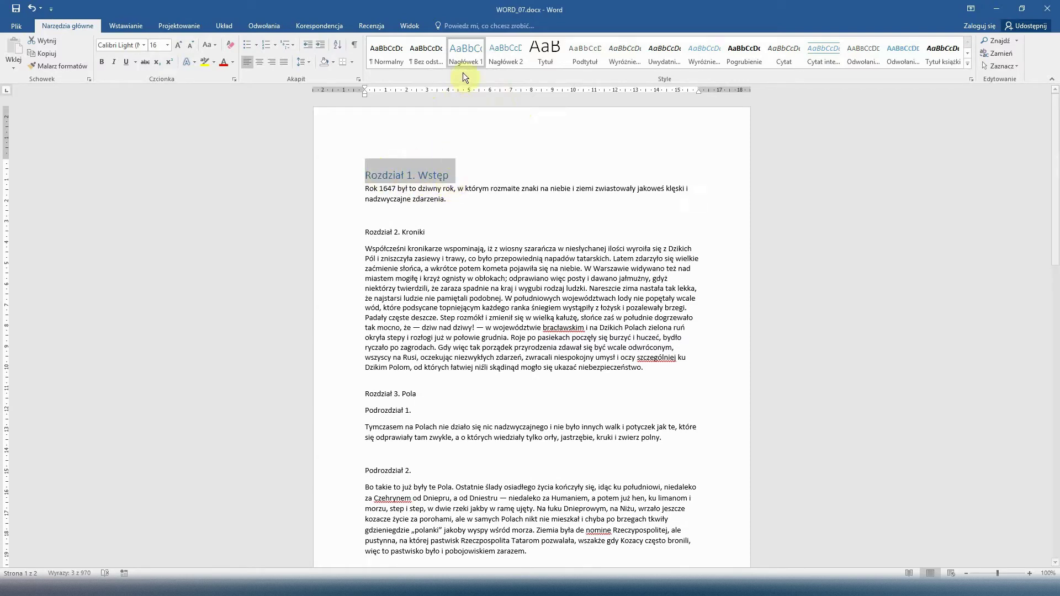
pyautogui.click(364, 232)
pyautogui.moveTo(364, 232); pyautogui.dragTo(426, 232)
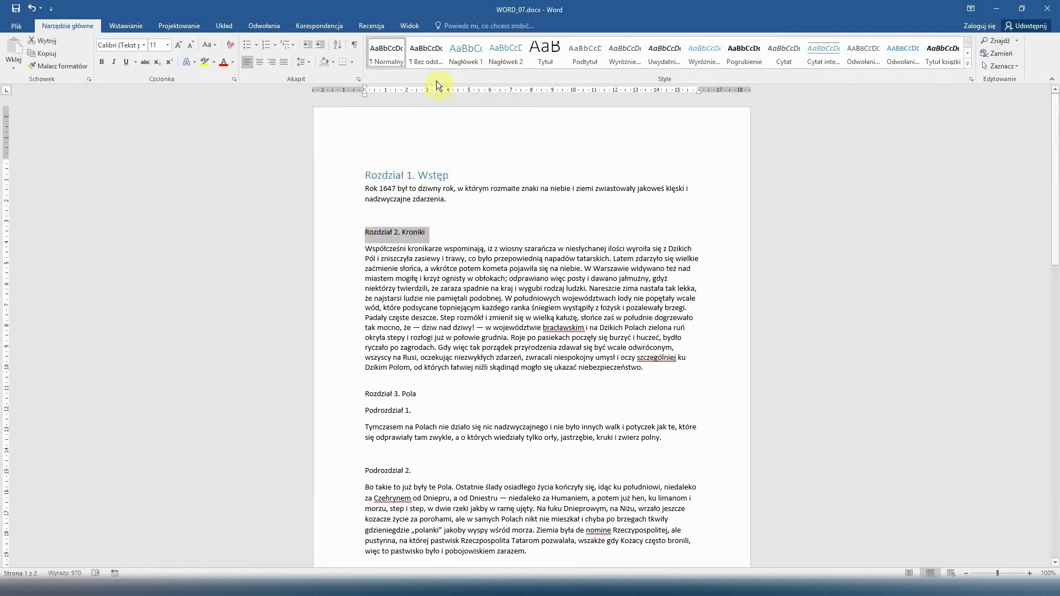
pyautogui.click(455, 61)
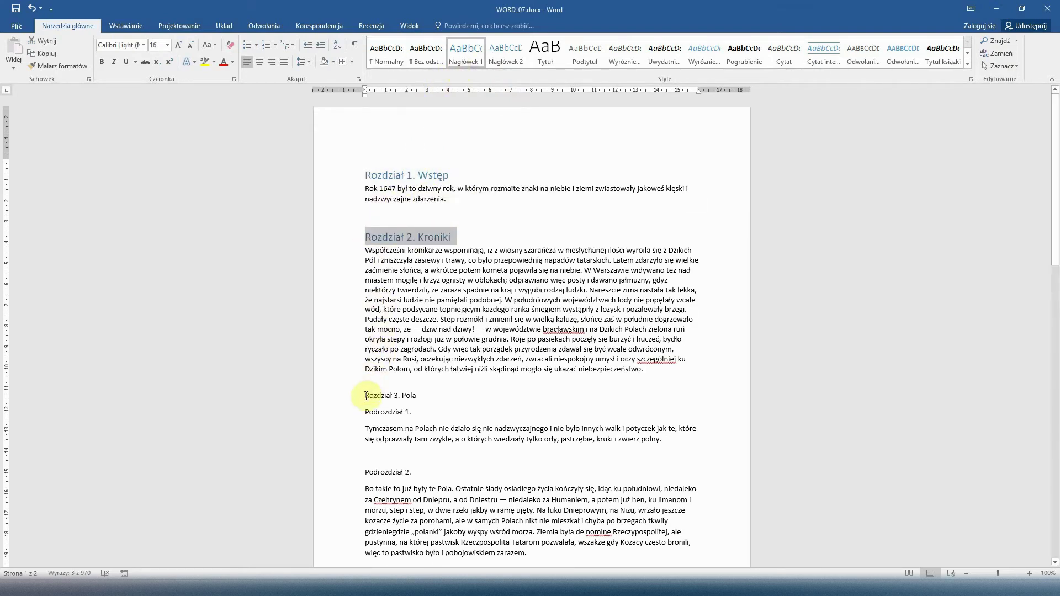
pyautogui.moveTo(364, 396); pyautogui.dragTo(421, 396)
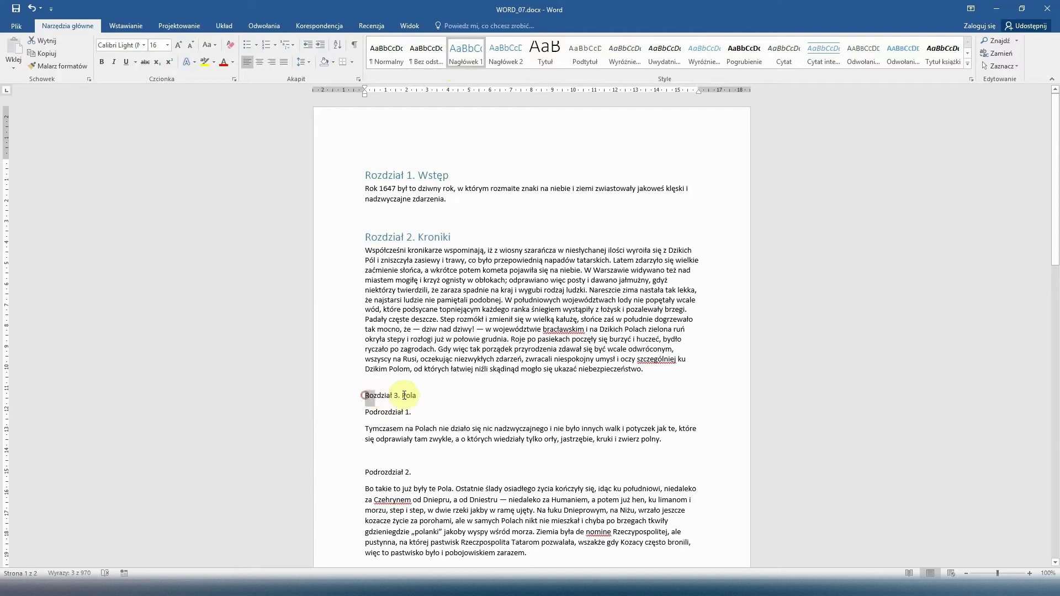
pyautogui.click(462, 64)
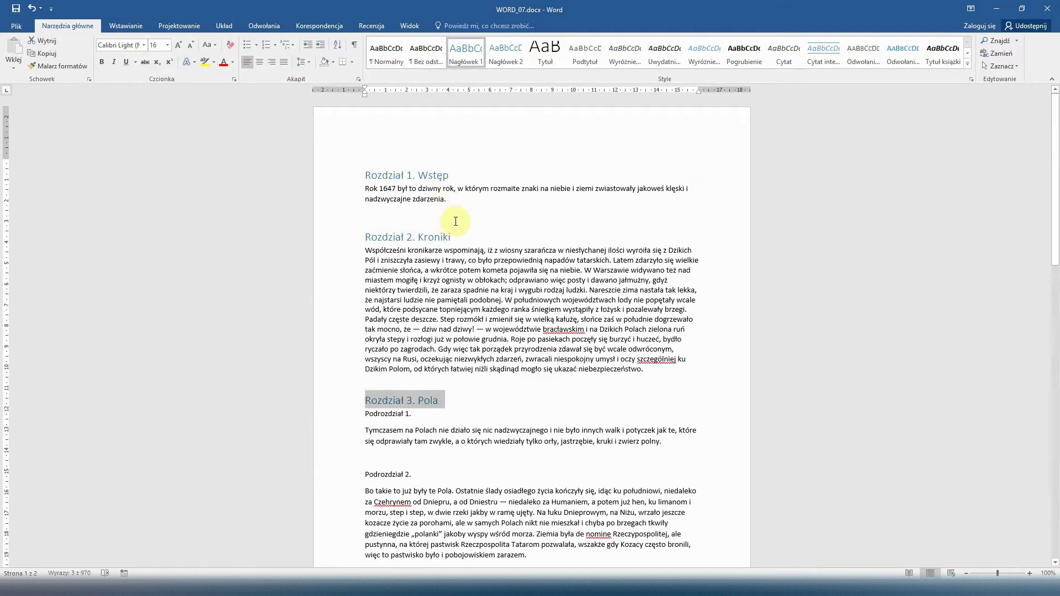
# - Apply Nagłówek 2 to the subtitles Podrozdział 1. and Podrozdział 2
pyautogui.click(365, 415)
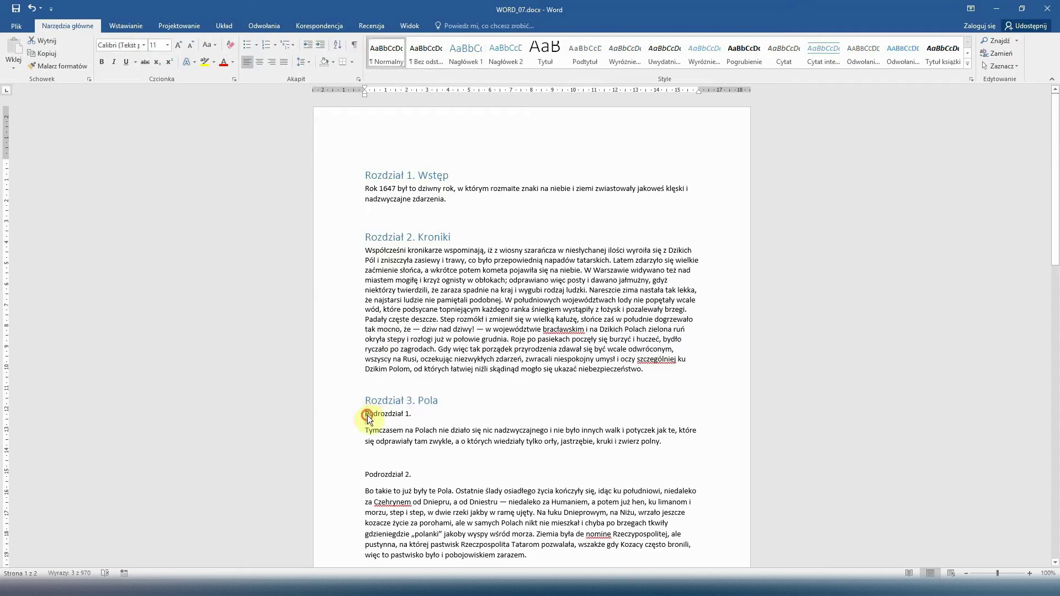
pyautogui.moveTo(378, 414); pyautogui.dragTo(416, 414)
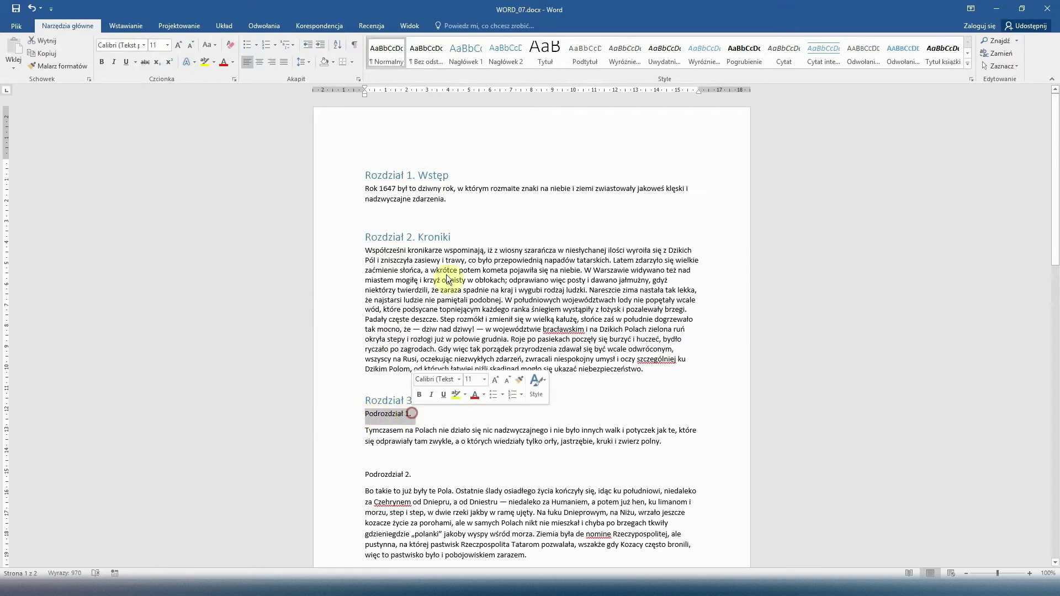
pyautogui.click(515, 63)
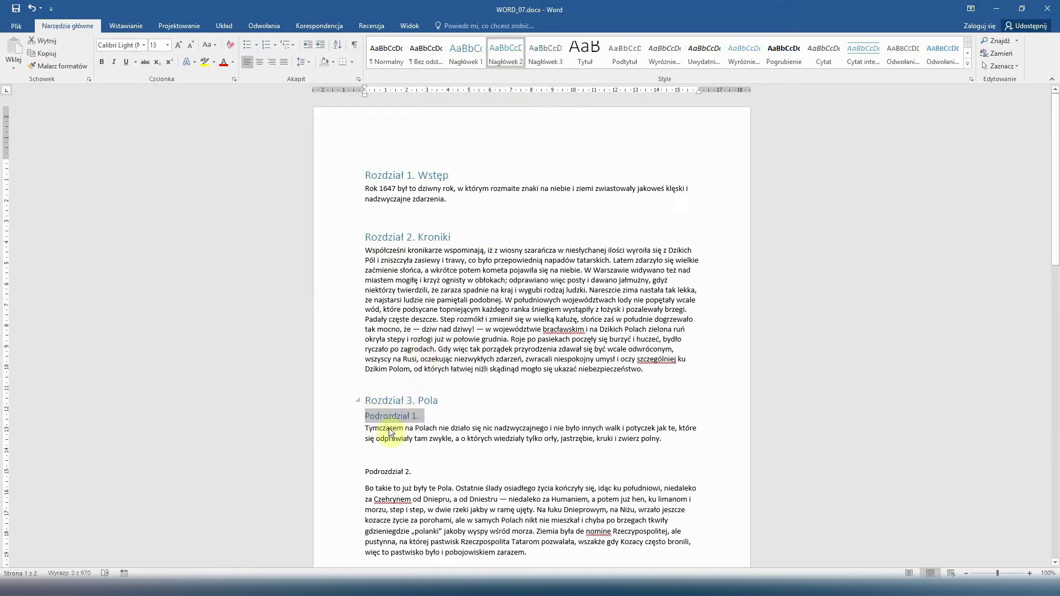
pyautogui.moveTo(365, 471); pyautogui.dragTo(416, 470)
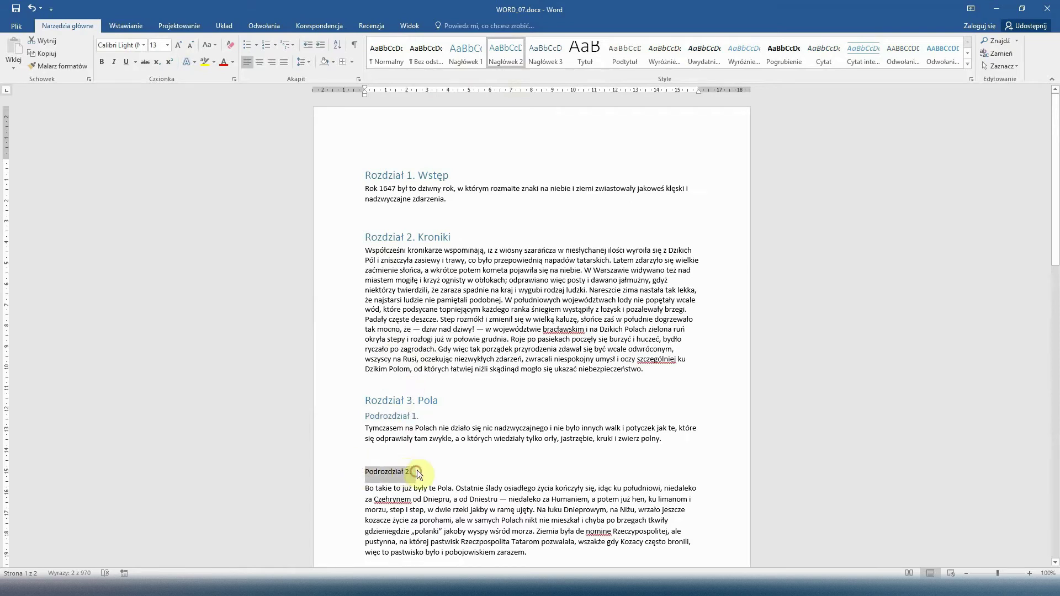
pyautogui.click(507, 58)
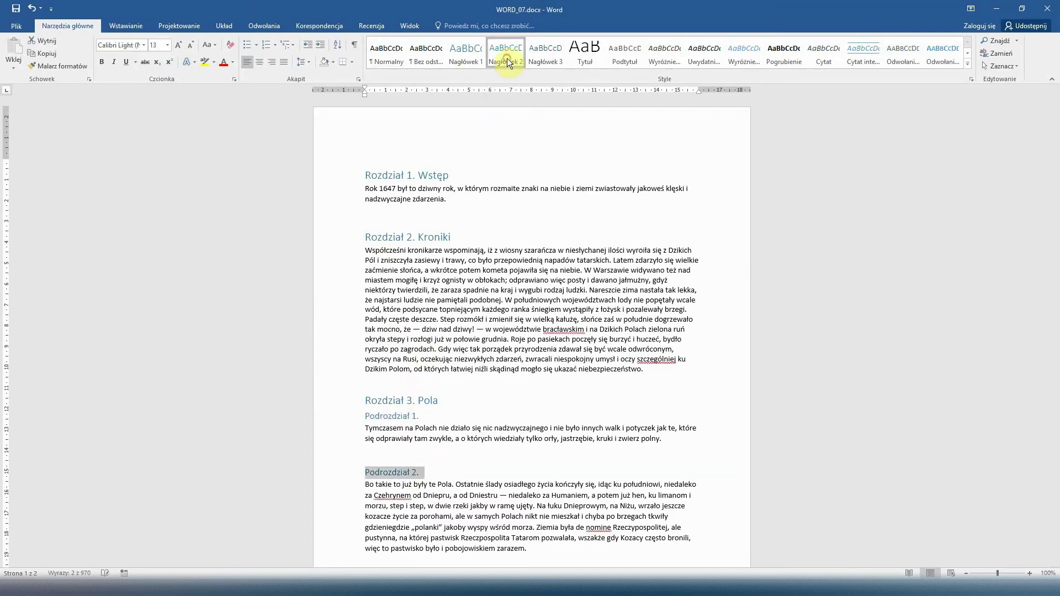
pyautogui.click(422, 471)
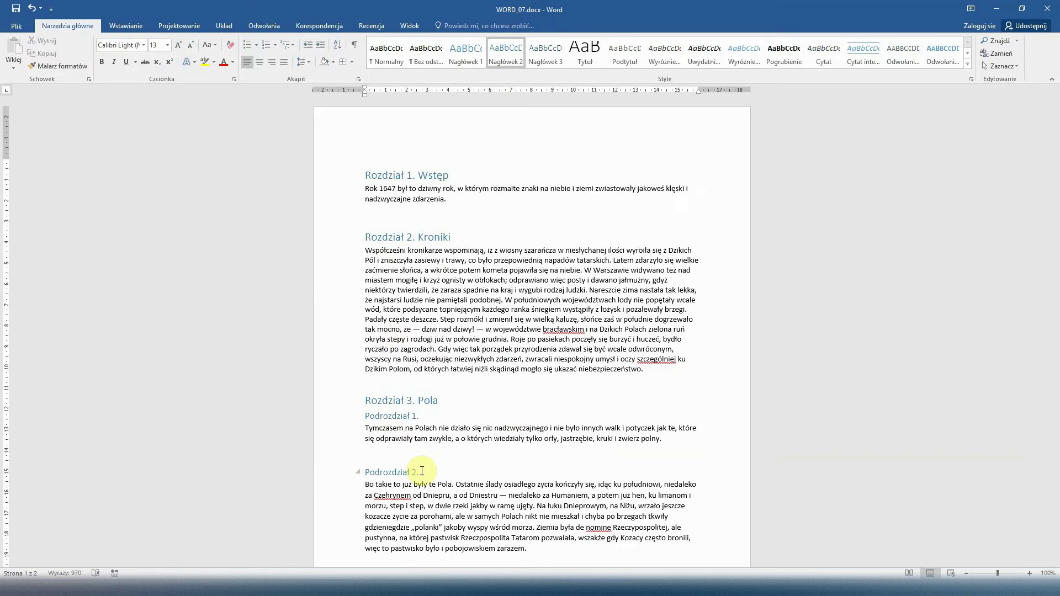
pyautogui.click(364, 175)
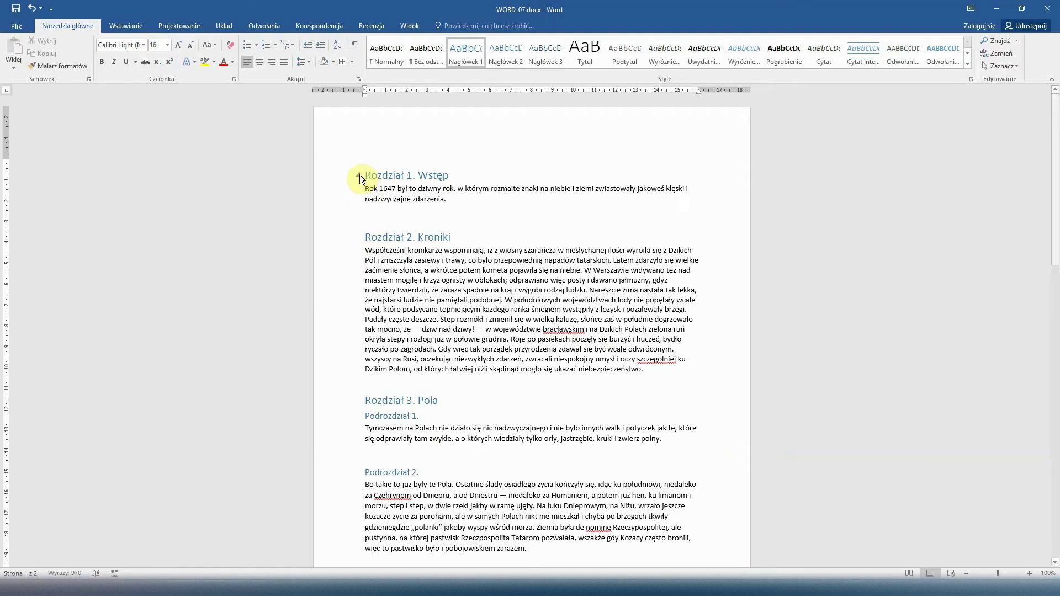
pyautogui.click(360, 175)
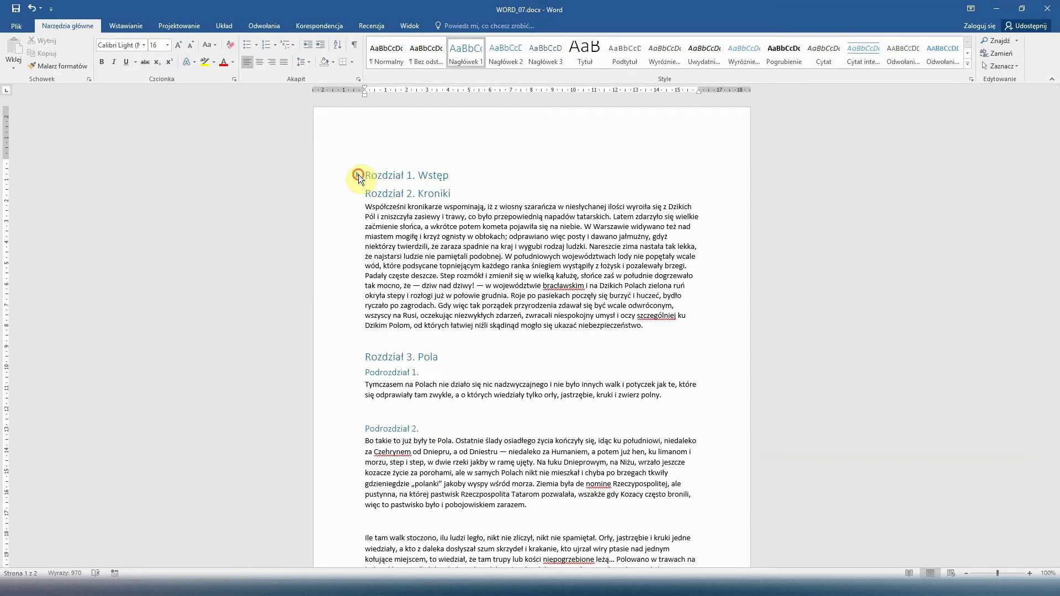
pyautogui.click(359, 175)
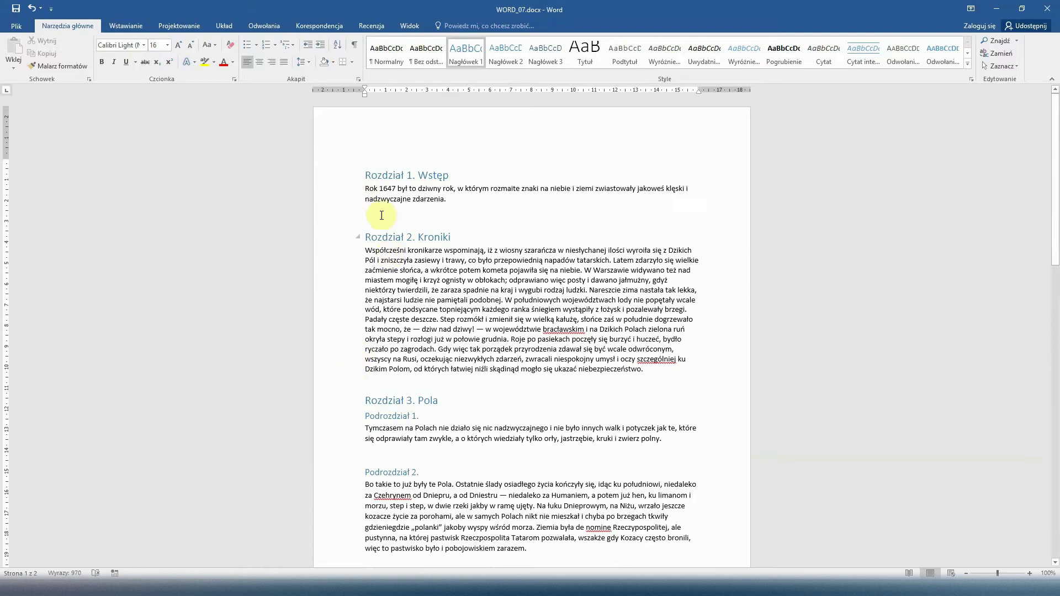
pyautogui.click(359, 472)
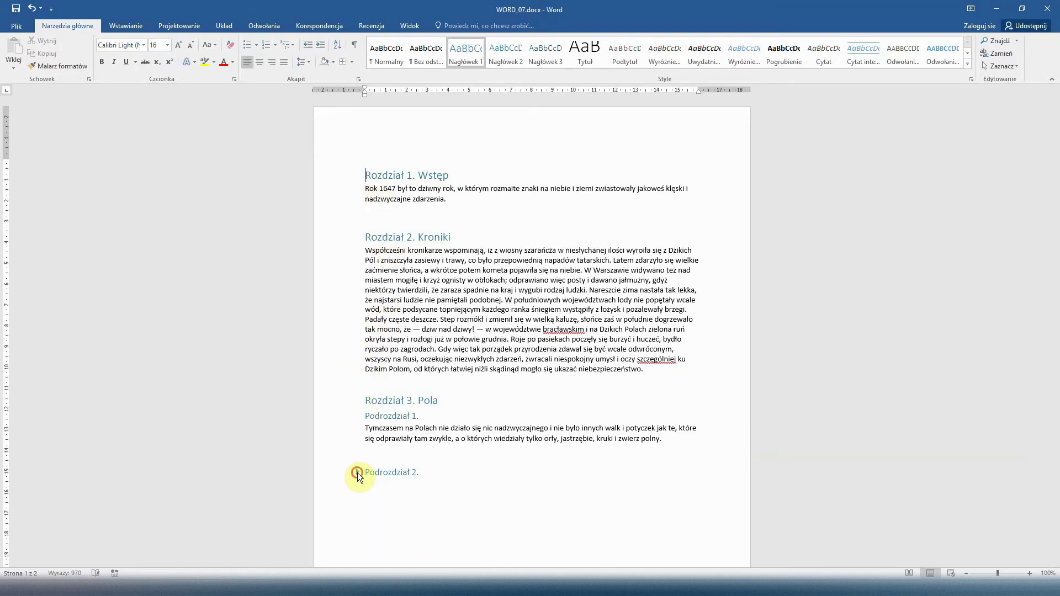
pyautogui.click(358, 473)
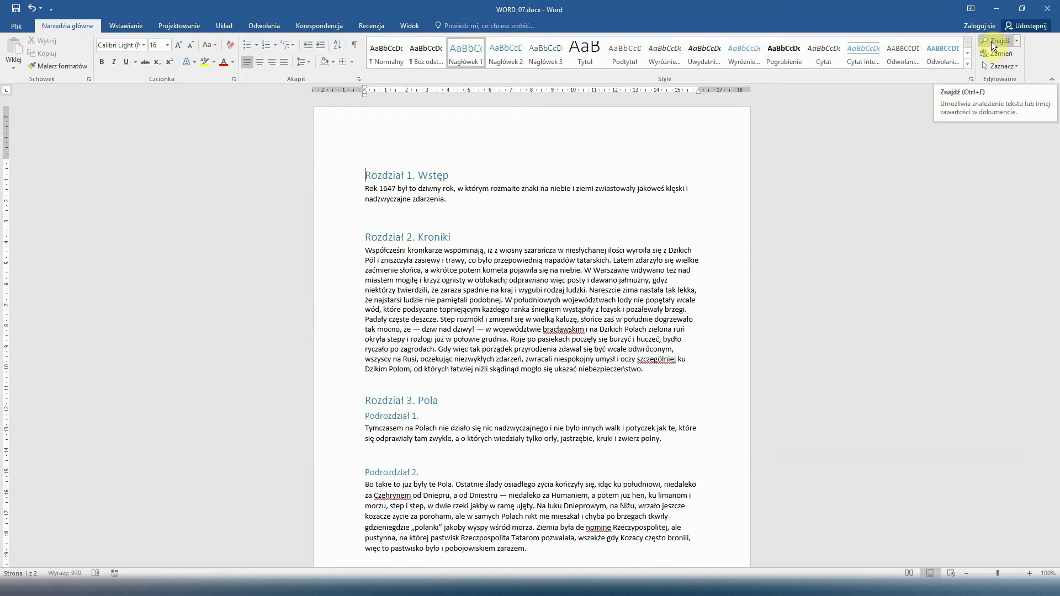
pyautogui.click(994, 41)
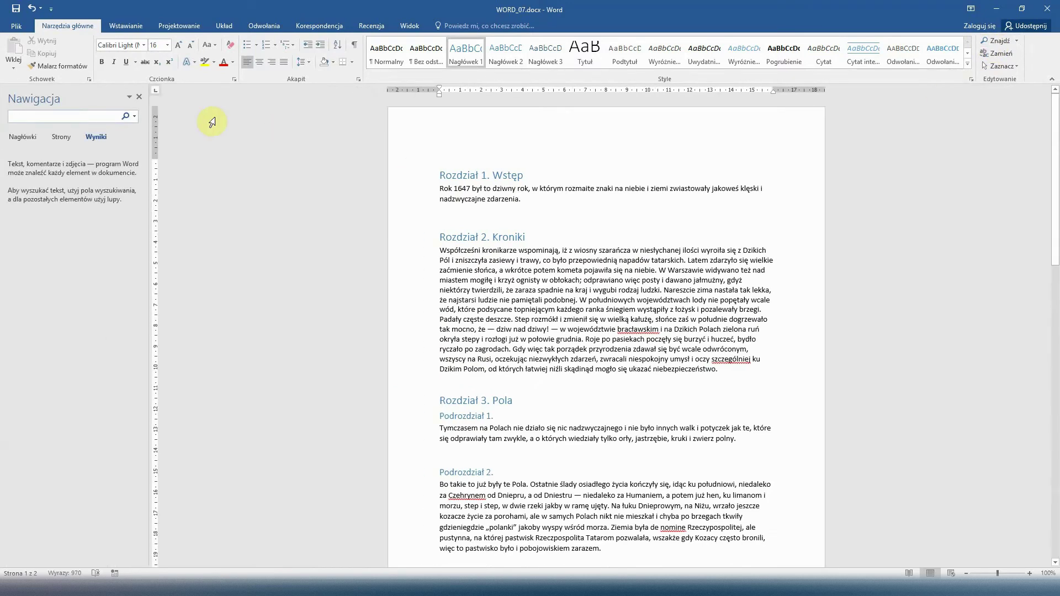
# - Check the headings in the navigation pane, visiting Rozdział 2. Kroniki and Podrozdział 1., then close it
pyautogui.click(11, 137)
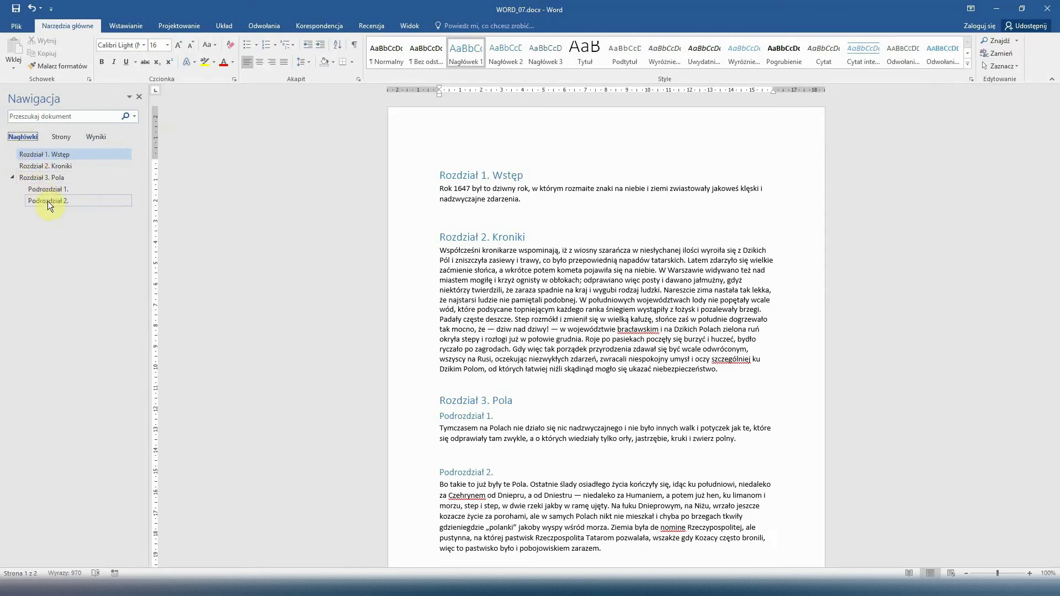
pyautogui.click(46, 167)
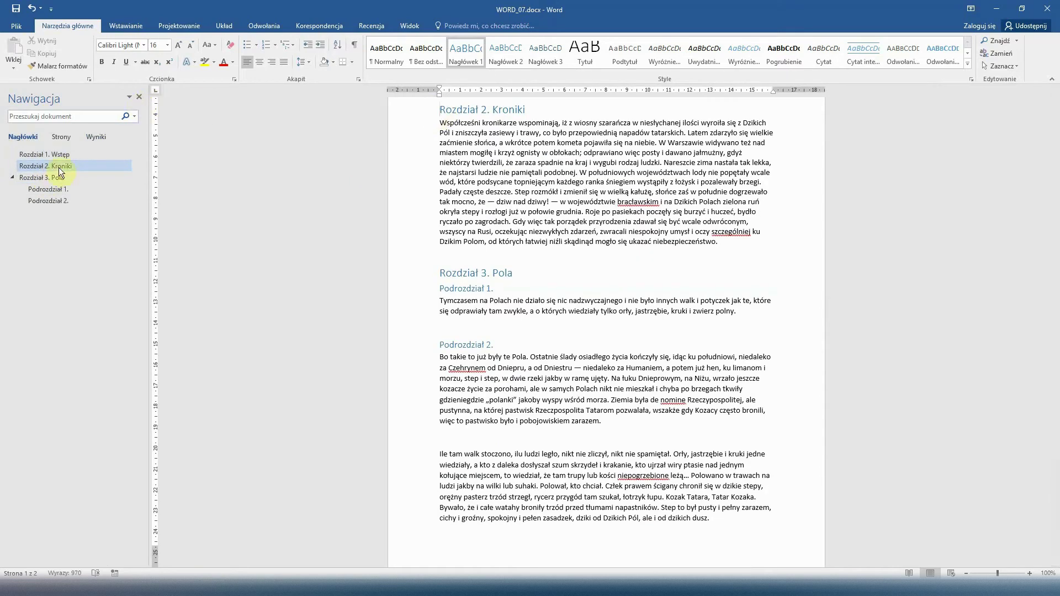
pyautogui.click(38, 192)
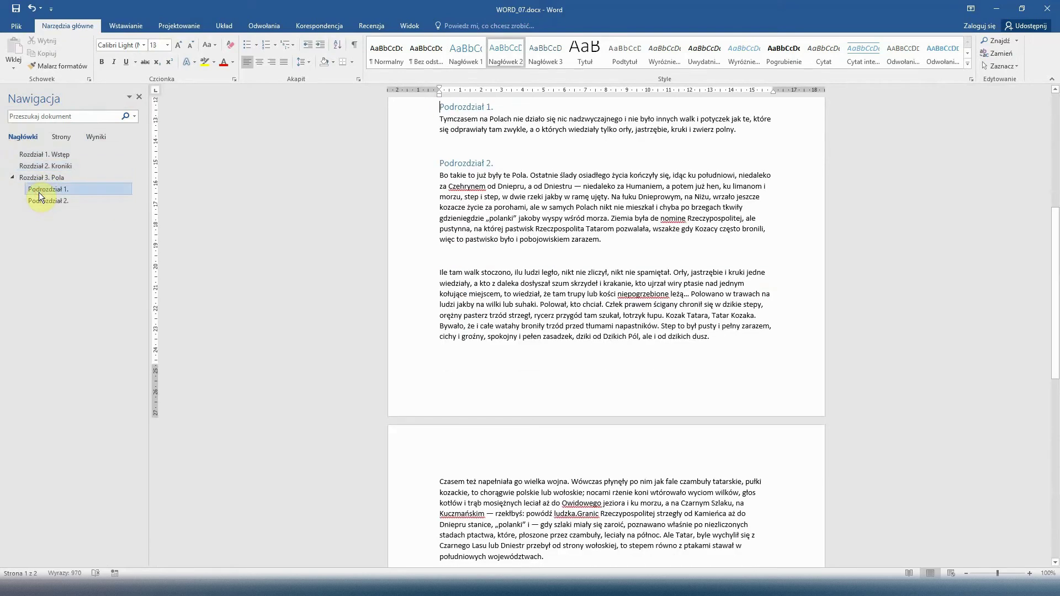
pyautogui.click(139, 98)
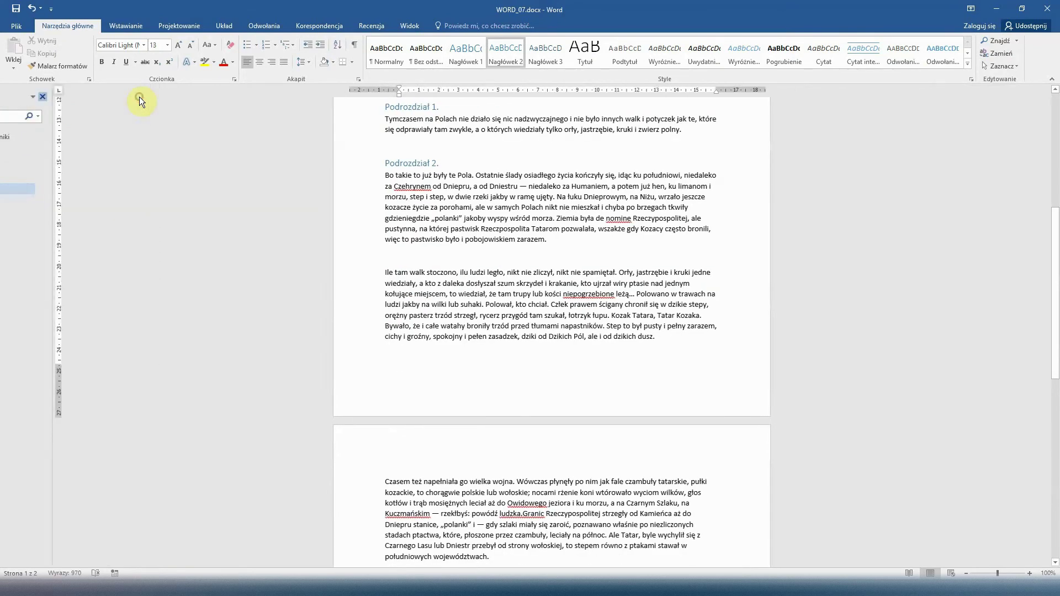
pyautogui.scroll(3, 371, 113)
pyautogui.scroll(5, 373, 115)
pyautogui.scroll(2, 375, 118)
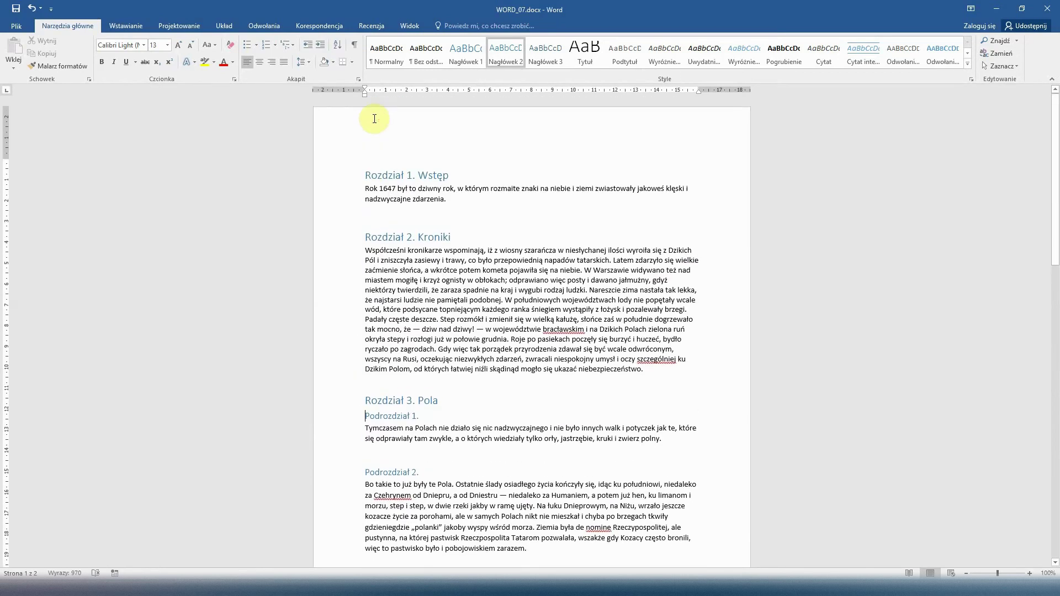
# - Modify the Nagłówek 1 style to orange, 20 pt, underlined text
pyautogui.click(468, 57)
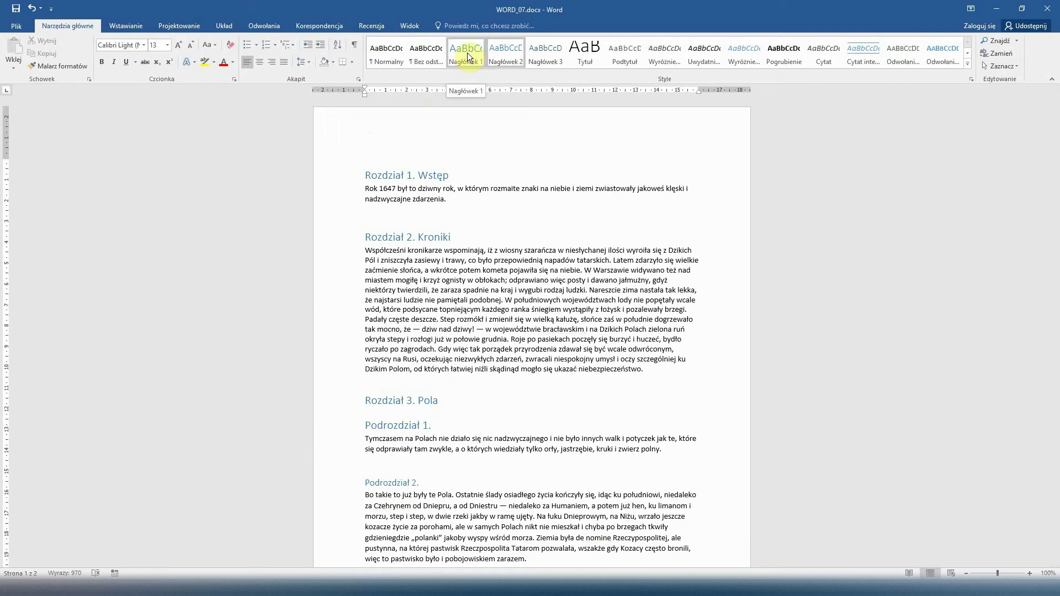
pyautogui.rightClick(468, 57)
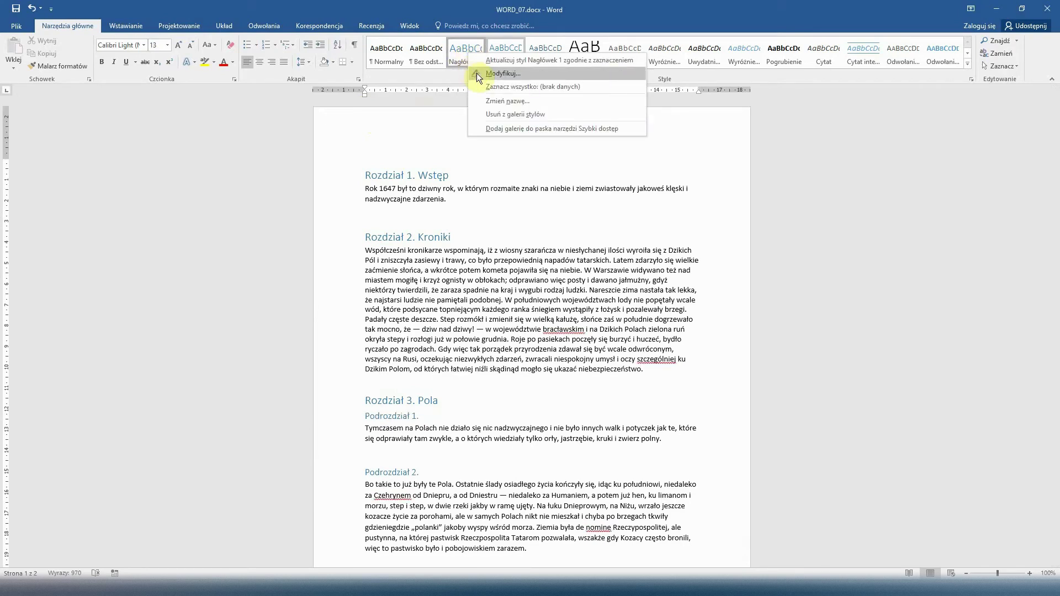
pyautogui.click(476, 73)
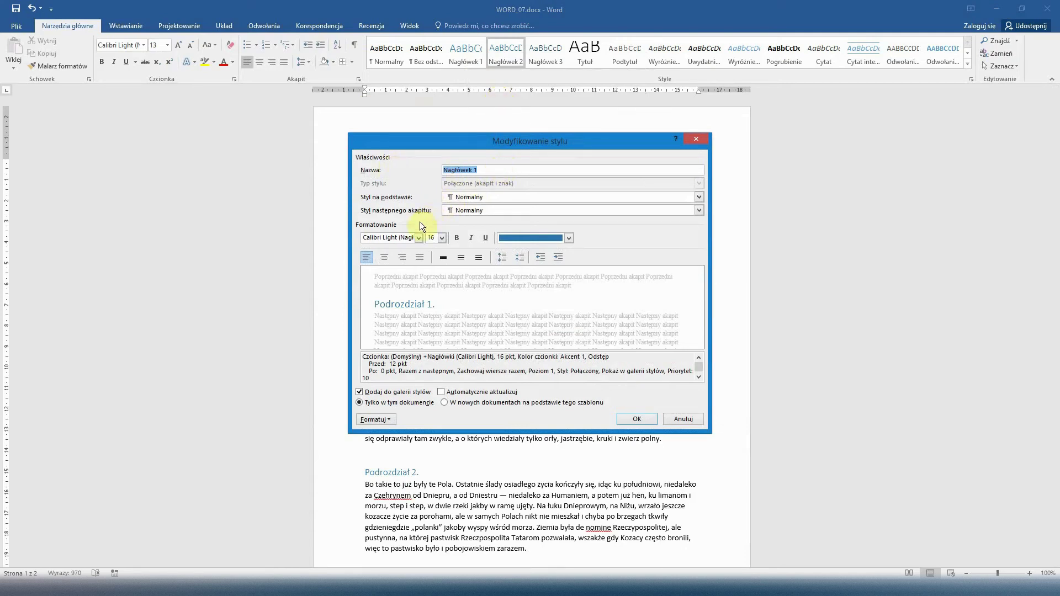
pyautogui.click(528, 240)
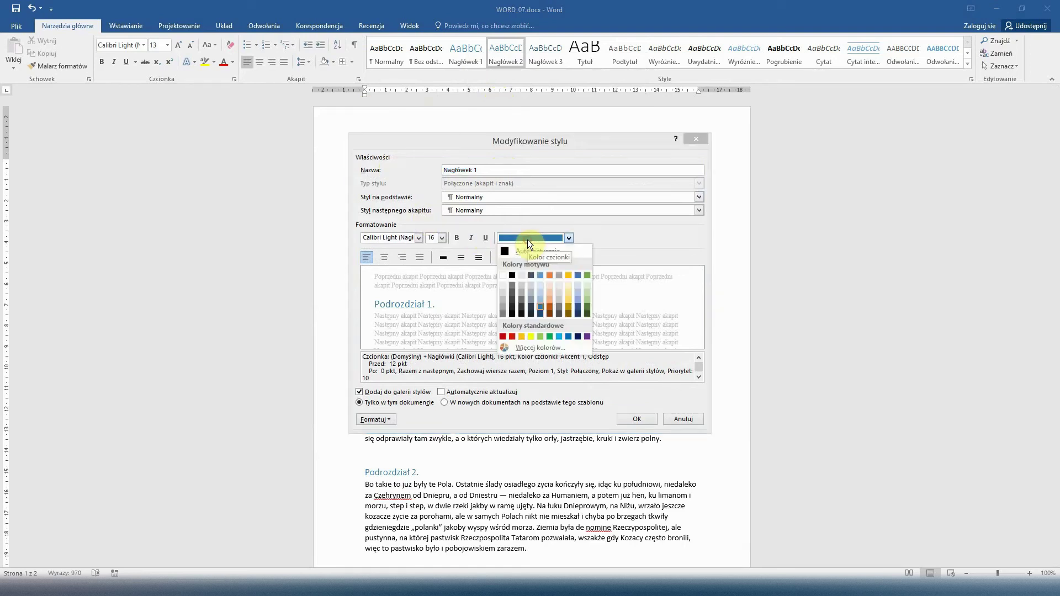
pyautogui.click(549, 276)
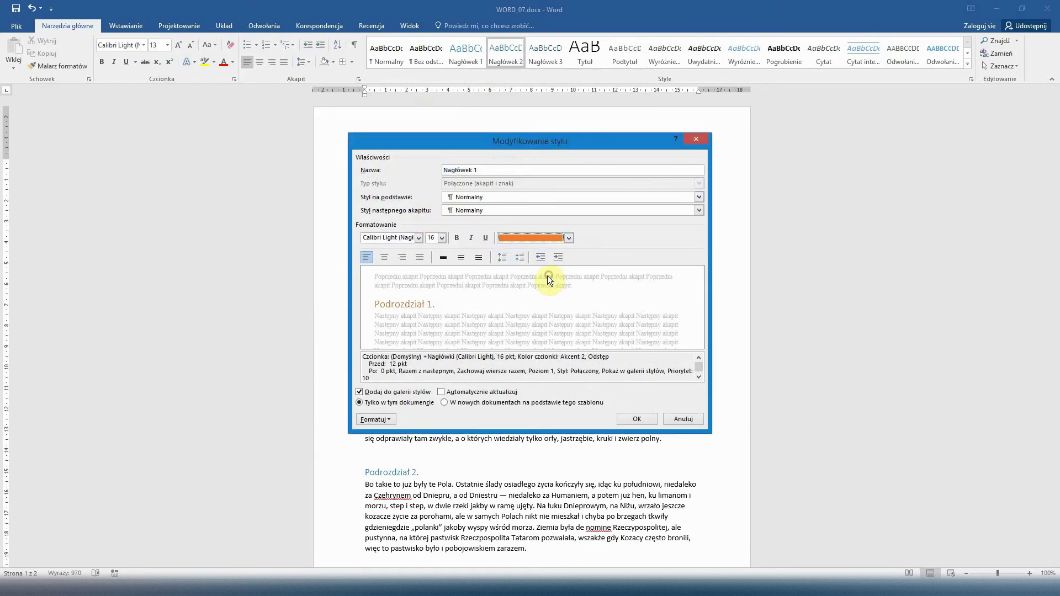
pyautogui.click(441, 238)
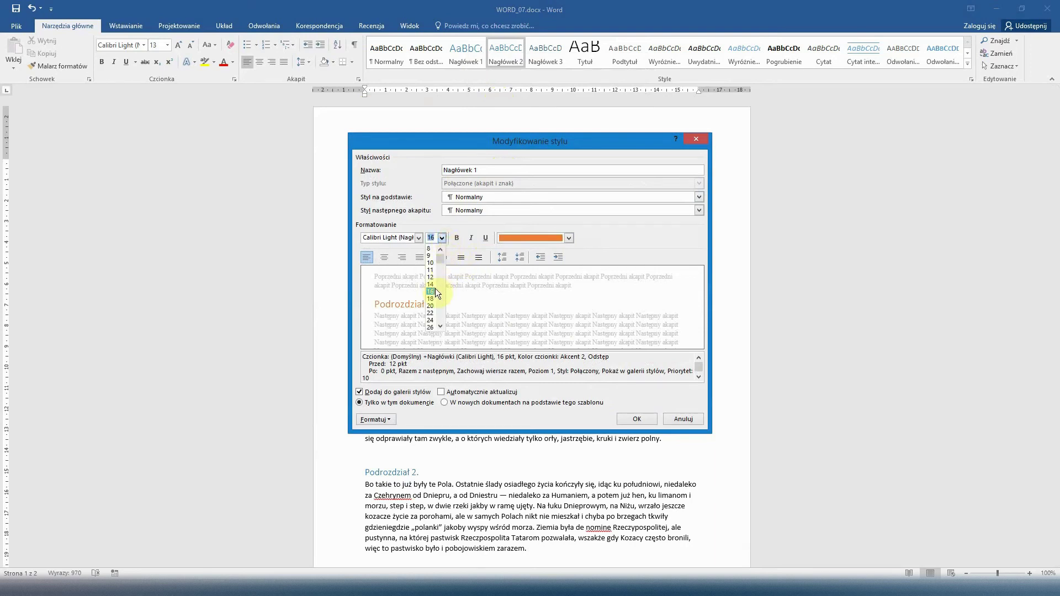
pyautogui.click(431, 305)
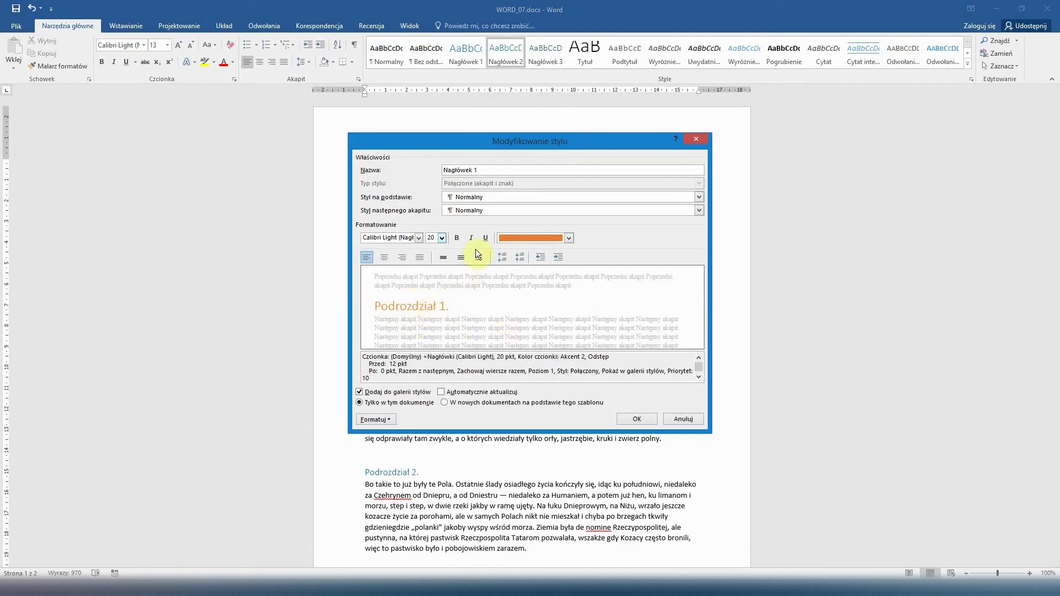
pyautogui.click(485, 238)
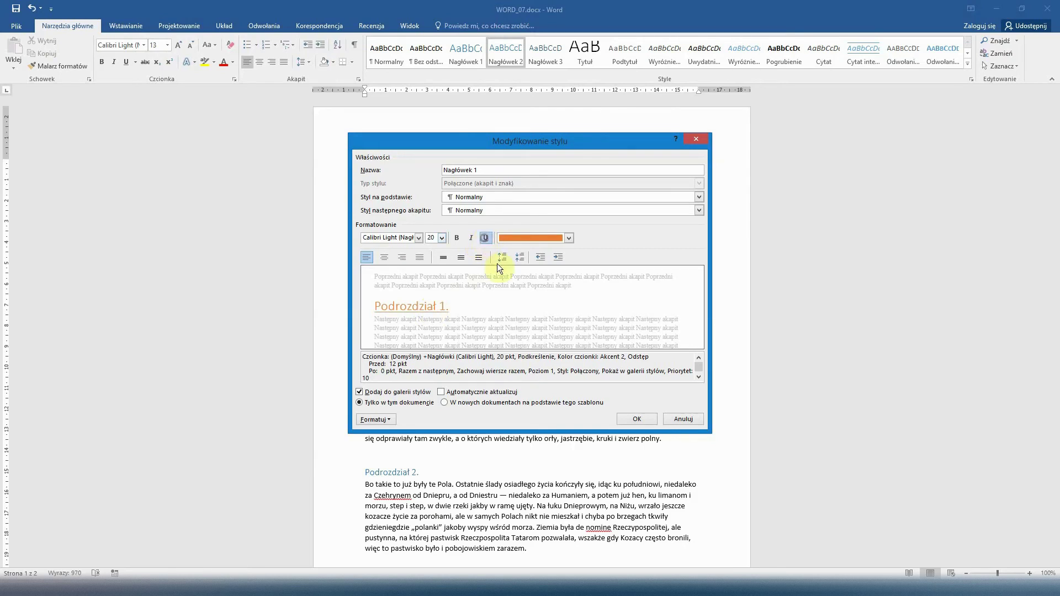
pyautogui.click(638, 420)
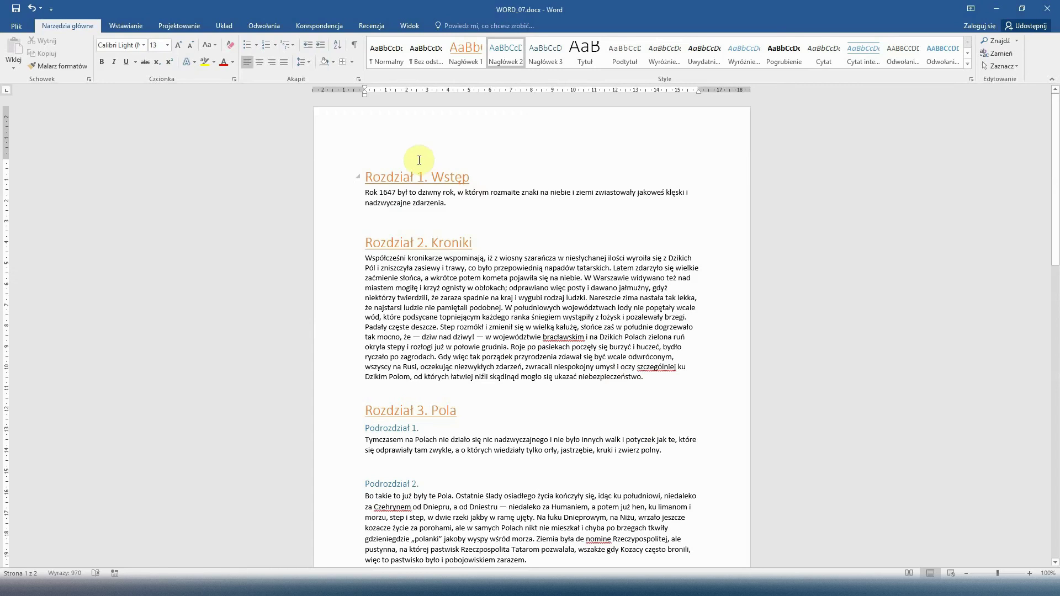
pyautogui.moveTo(416, 178)
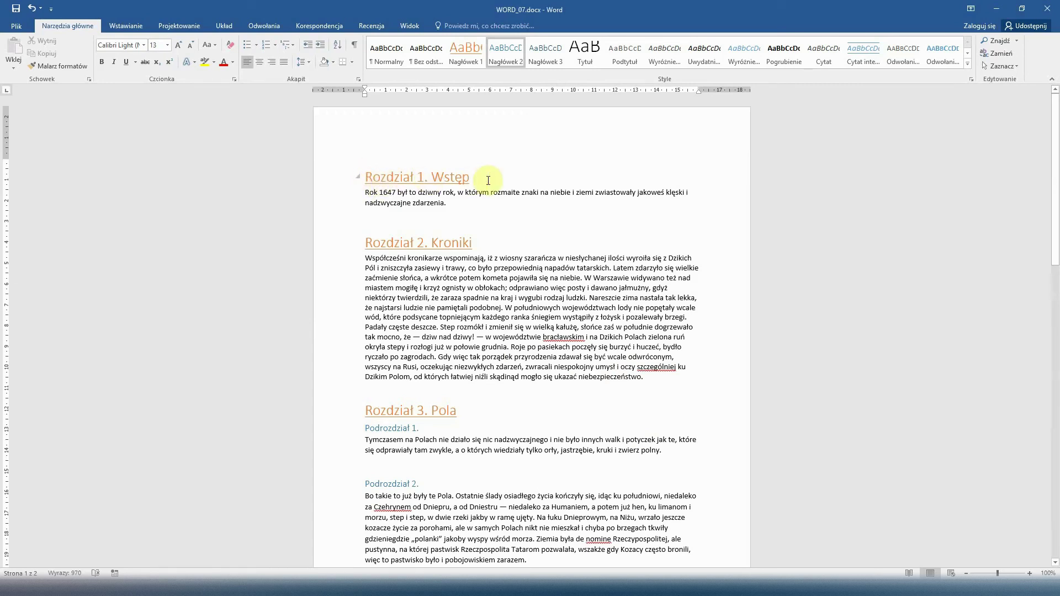
# - Place the cursor in the Rok 1647 paragraph and expand the full Styles gallery
pyautogui.scroll(-1, 402, 259)
pyautogui.scroll(-2, 402, 259)
pyautogui.scroll(3, 409, 298)
pyautogui.click(366, 194)
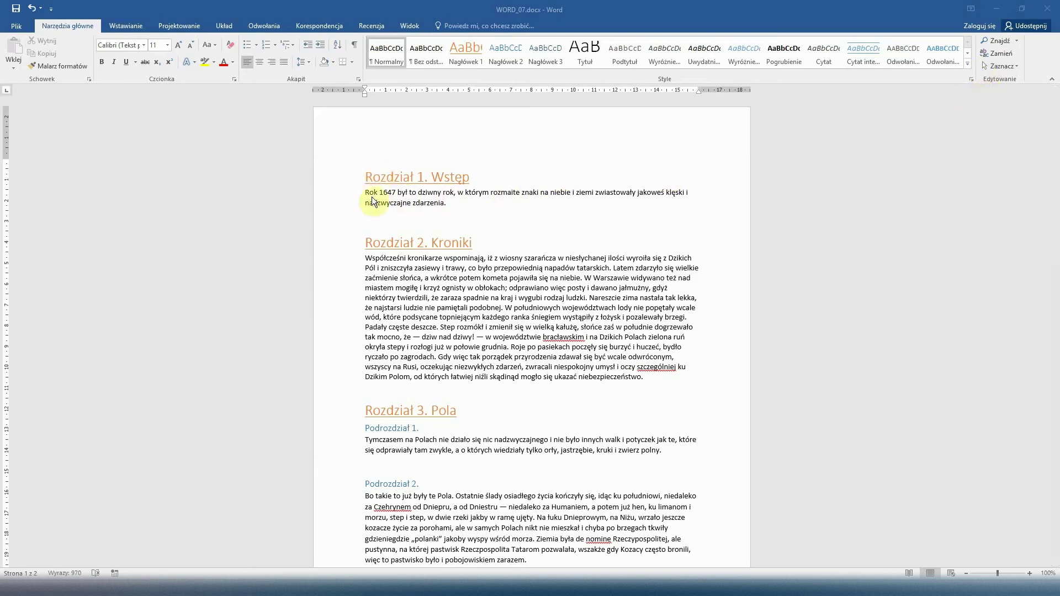
pyautogui.click(968, 64)
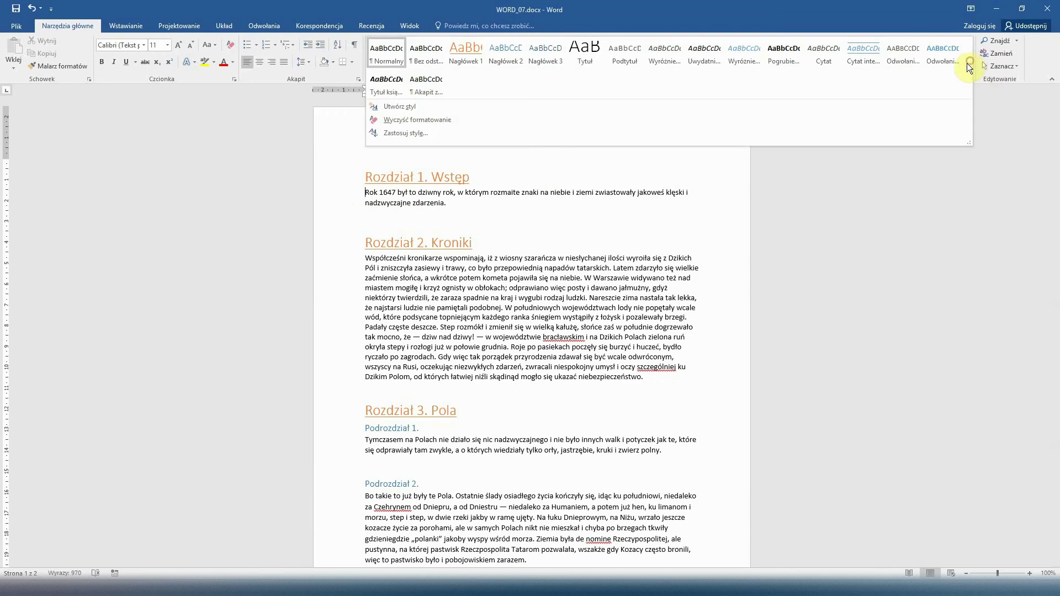
# - Create the 12 pt italic style 'Mój nowy akapit' from the Rok 1647 paragraph
pyautogui.click(431, 109)
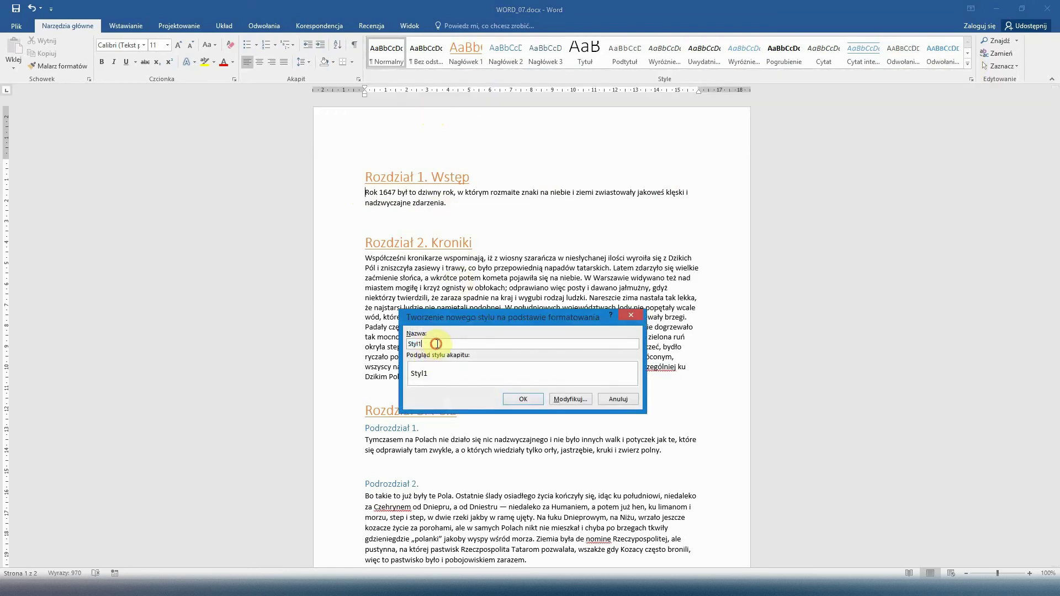
pyautogui.write('Mój nowy akapit')
pyautogui.click(561, 397)
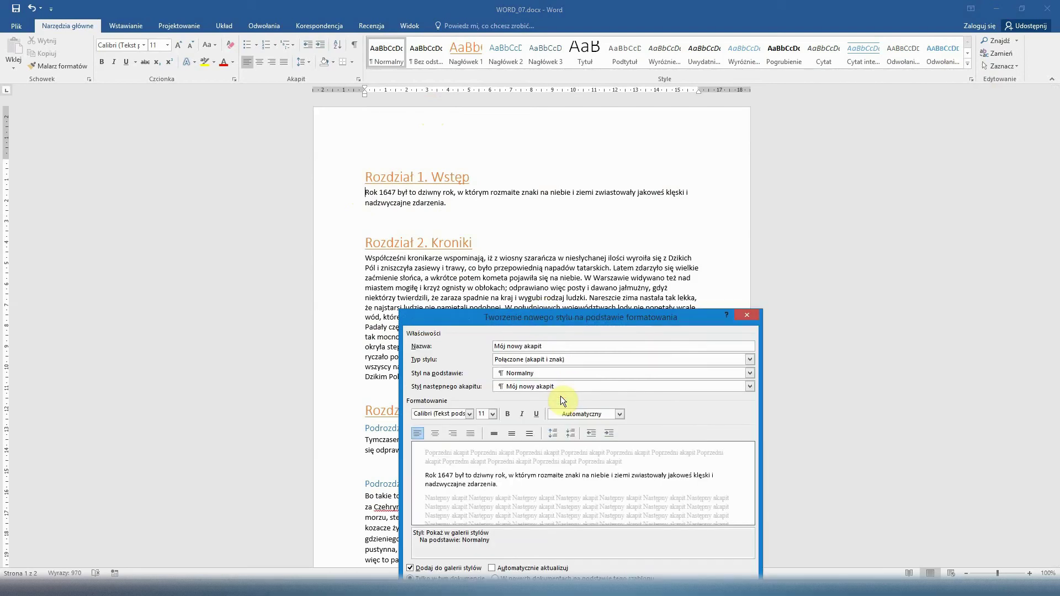
pyautogui.moveTo(570, 321); pyautogui.dragTo(562, 146)
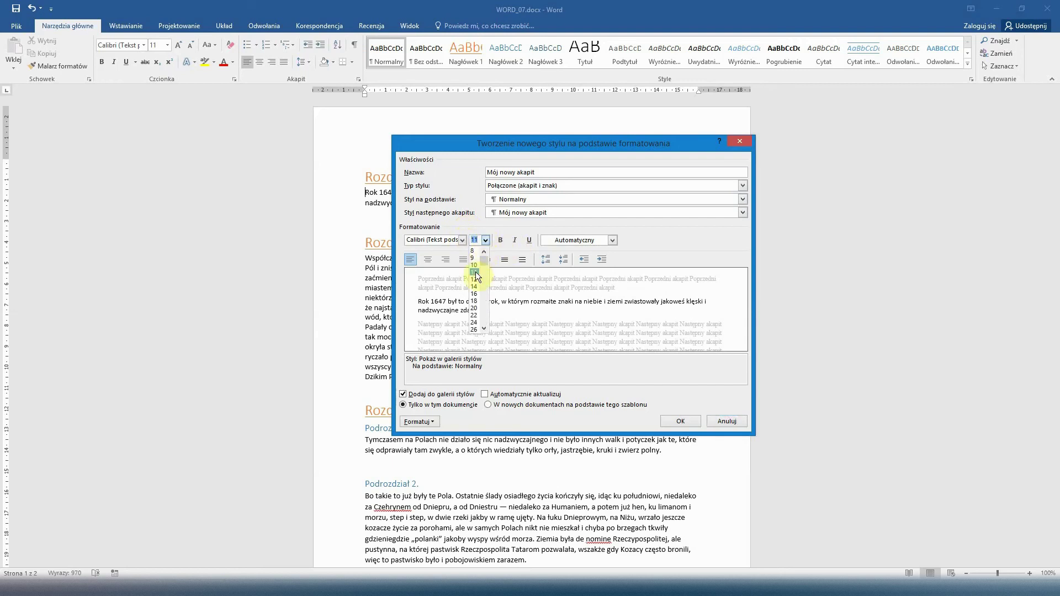
pyautogui.click(475, 277)
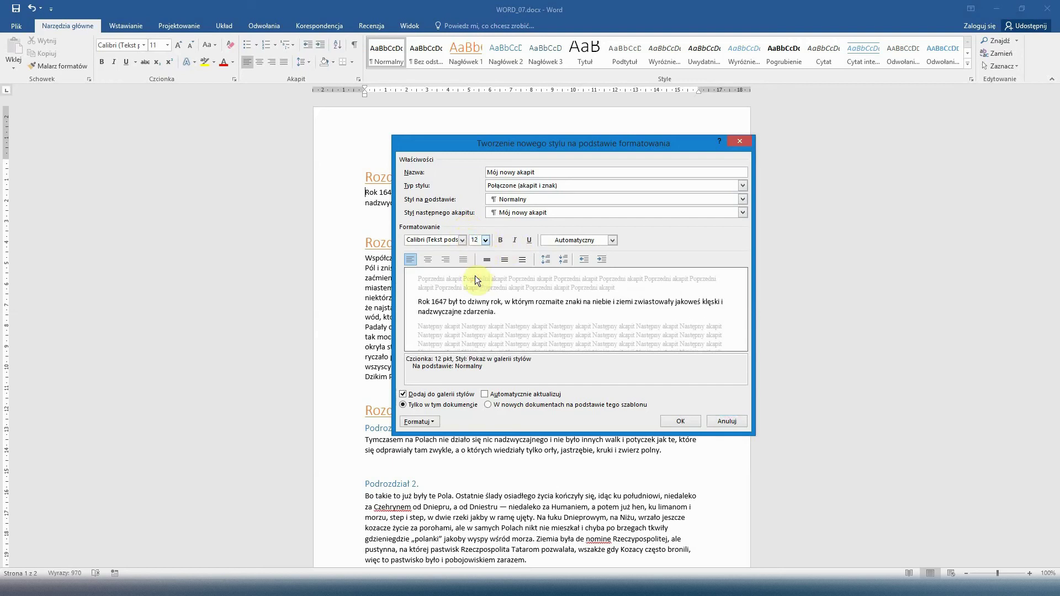
pyautogui.click(515, 242)
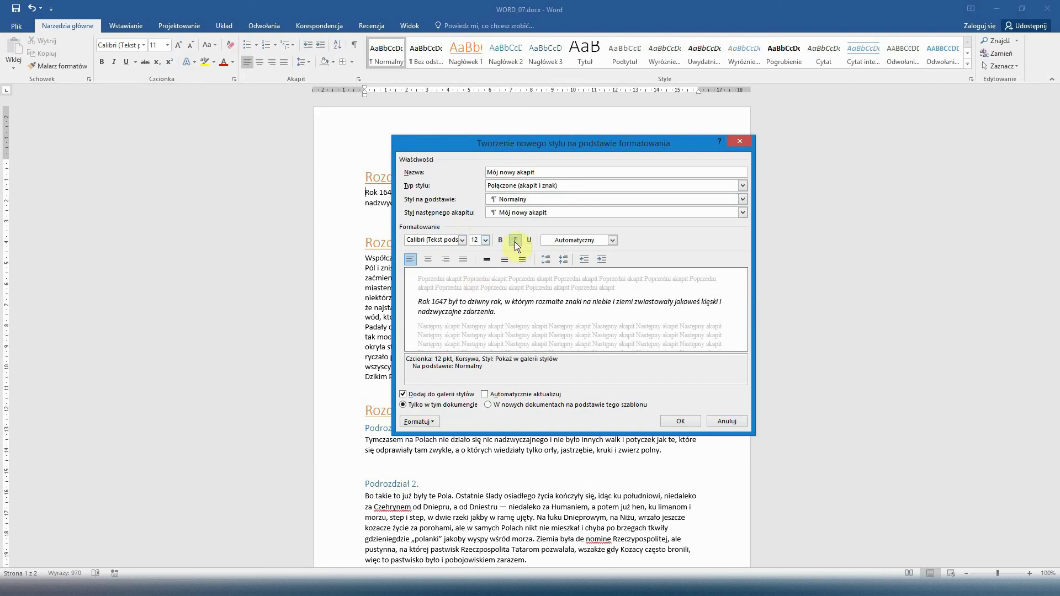
pyautogui.click(669, 422)
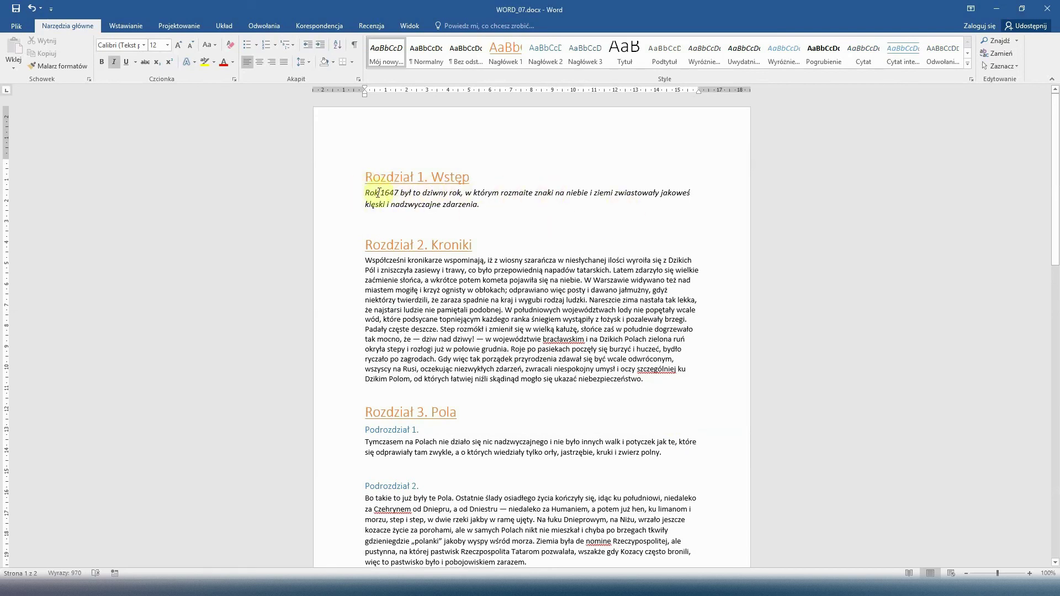
pyautogui.click(365, 193)
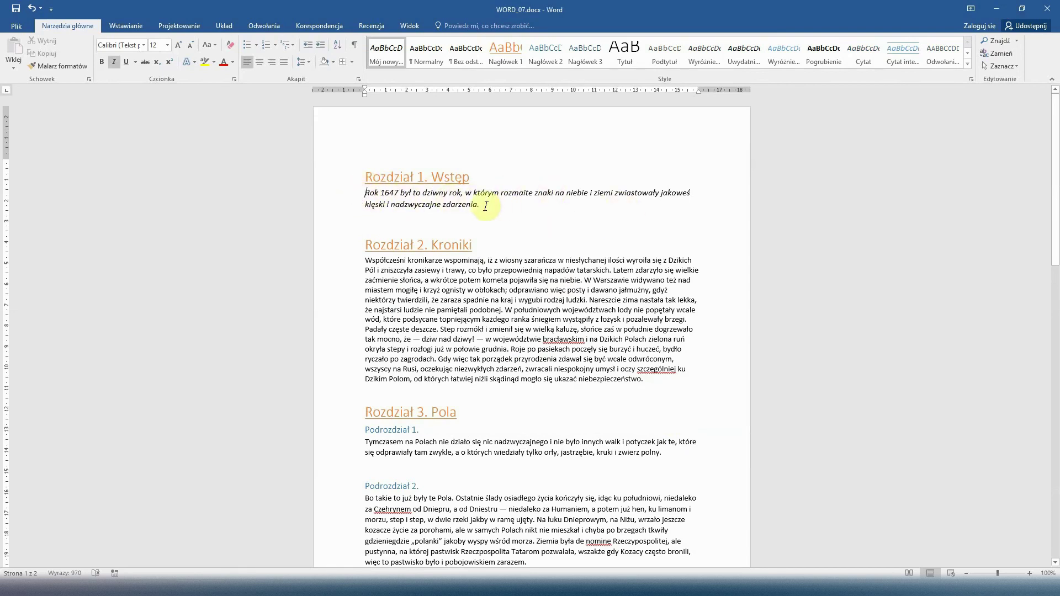
pyautogui.moveTo(367, 252)
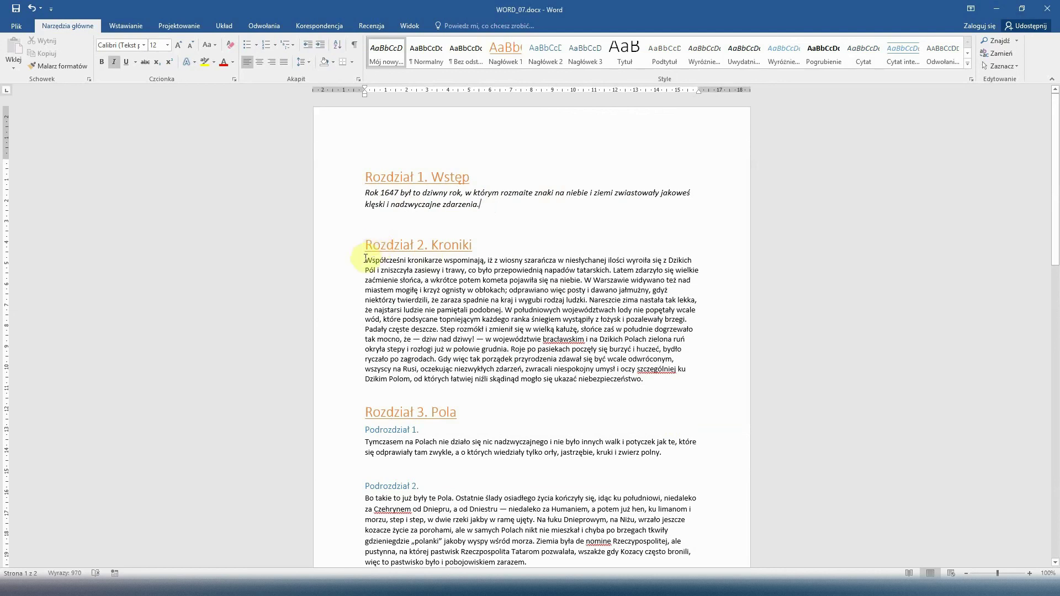
# - Apply 'Mój nowy akapit' to the Kroniki paragraph and the paragraph under Podrozdział 1
pyautogui.moveTo(365, 259); pyautogui.dragTo(661, 376)
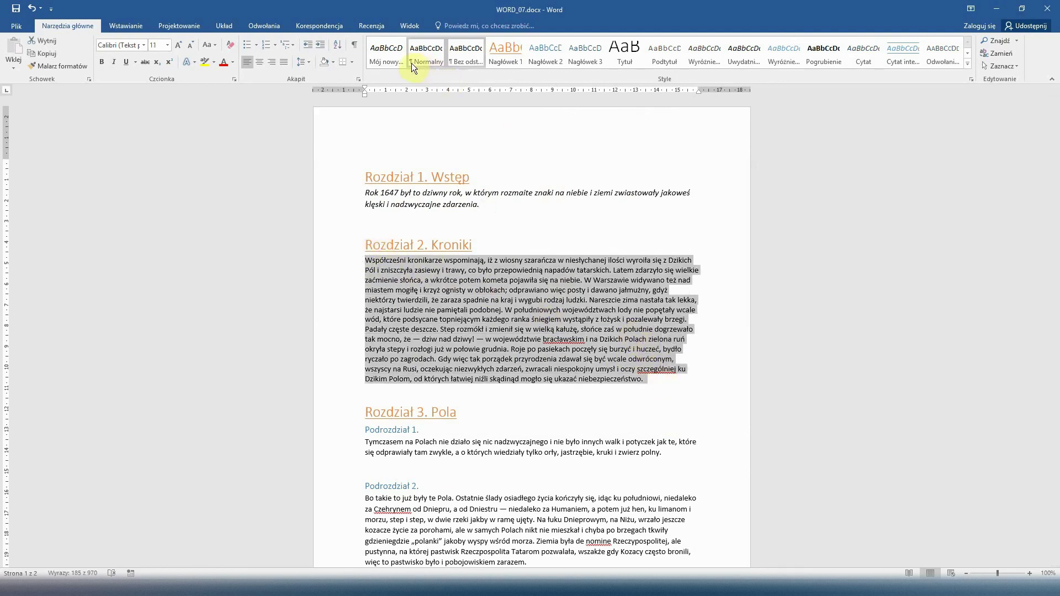
pyautogui.click(394, 58)
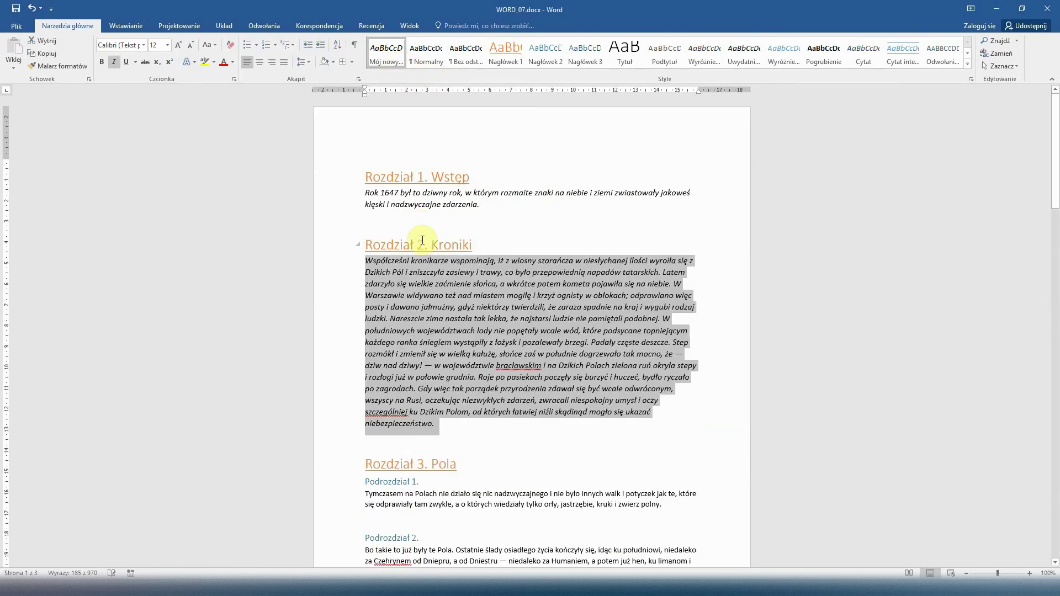
pyautogui.scroll(-3, 449, 310)
pyautogui.moveTo(366, 414); pyautogui.dragTo(703, 428)
pyautogui.click(386, 53)
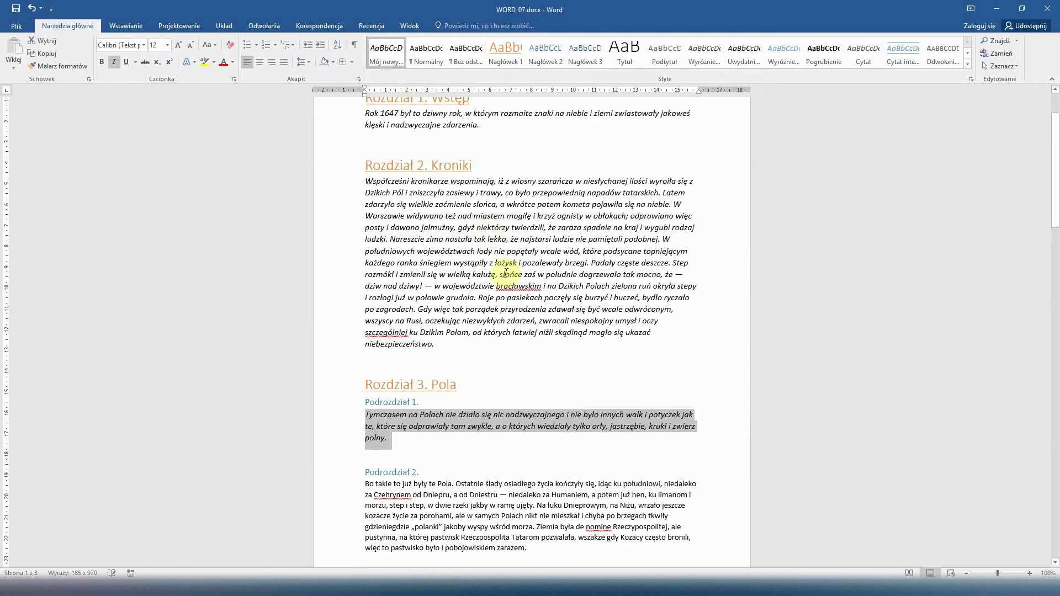
pyautogui.click(544, 316)
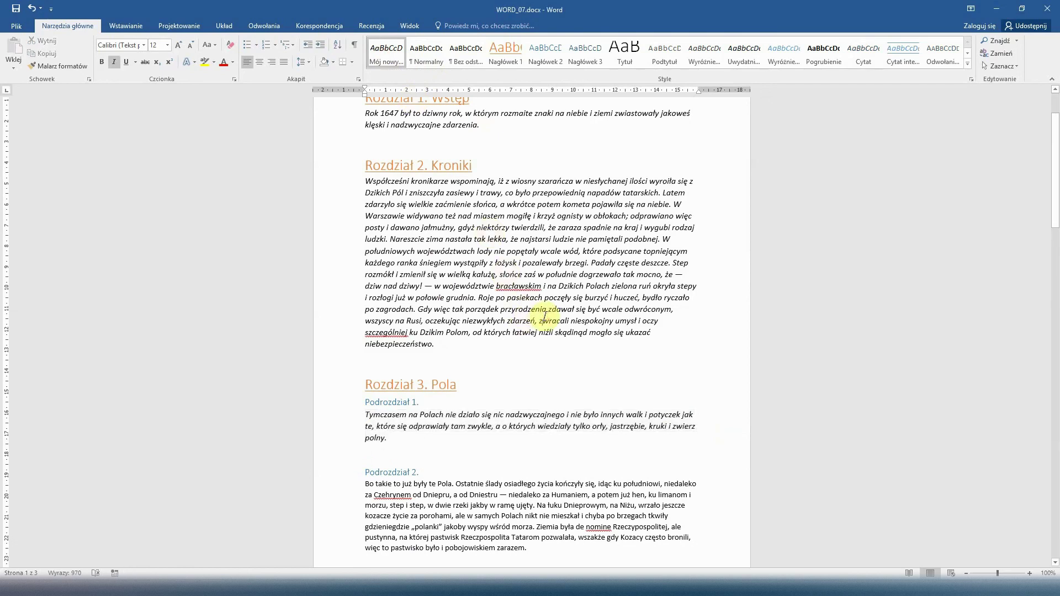